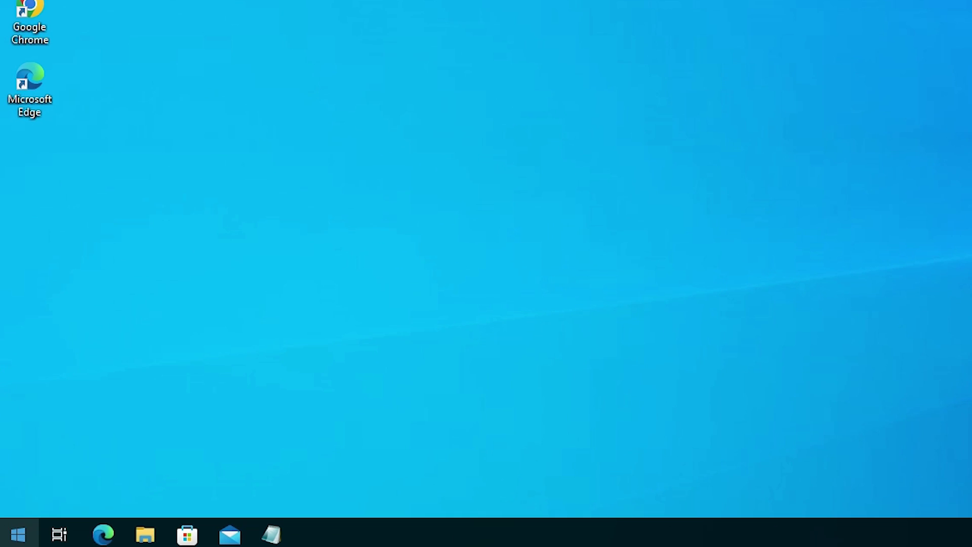
# Step: Search the Start menu for 'co' and launch Control Panel from the results
pyautogui.press('super')
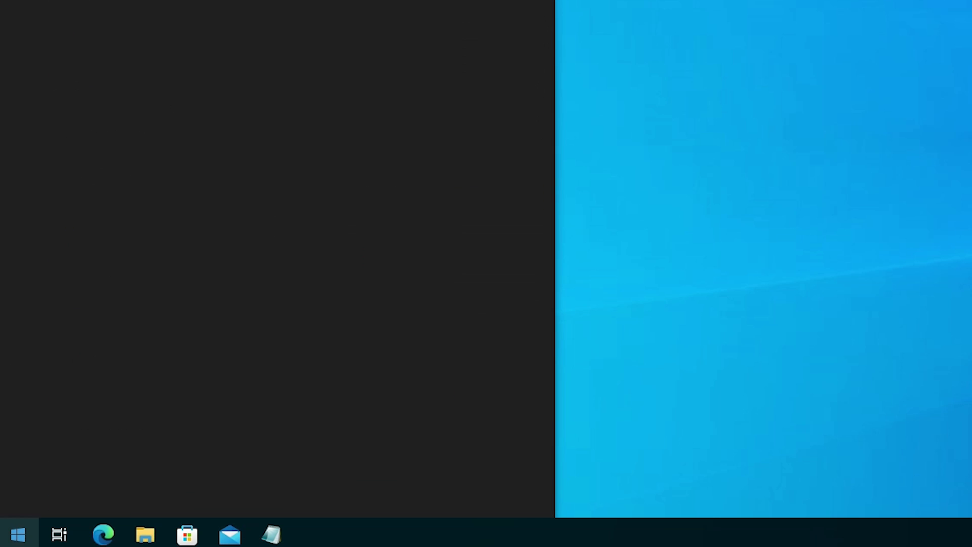
pyautogui.write('co')
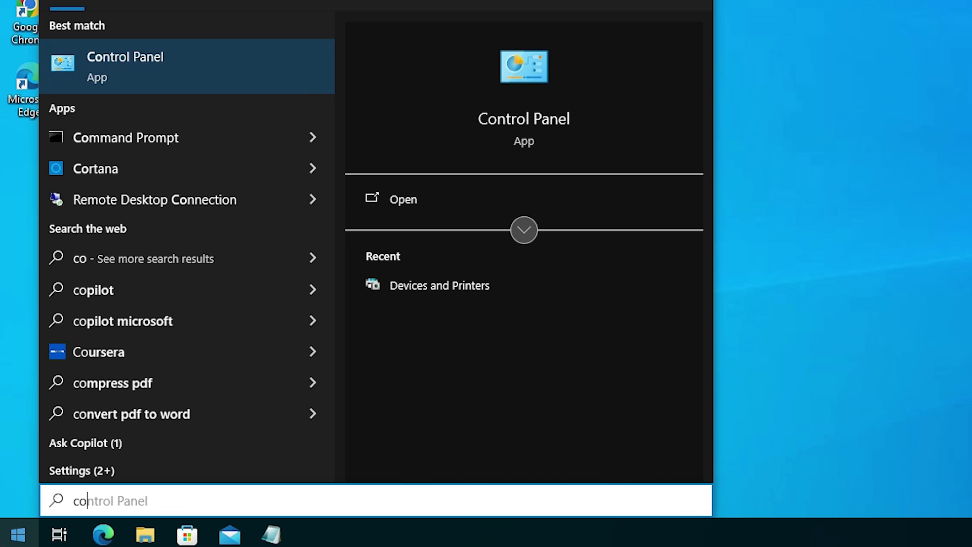
pyautogui.click(198, 74)
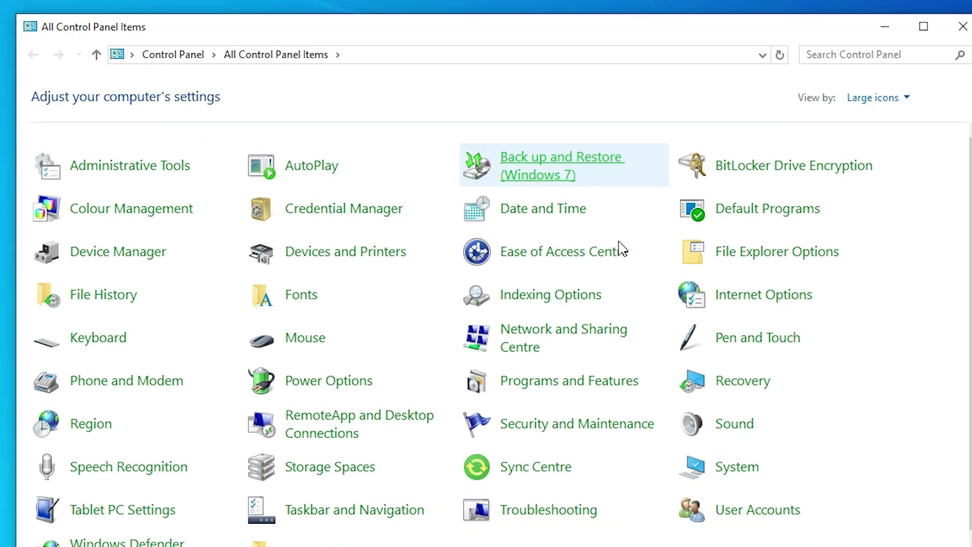
# Step: Switch Control Panel to Category view and back to Large icons, then open Devices and Printers
pyautogui.click(906, 98)
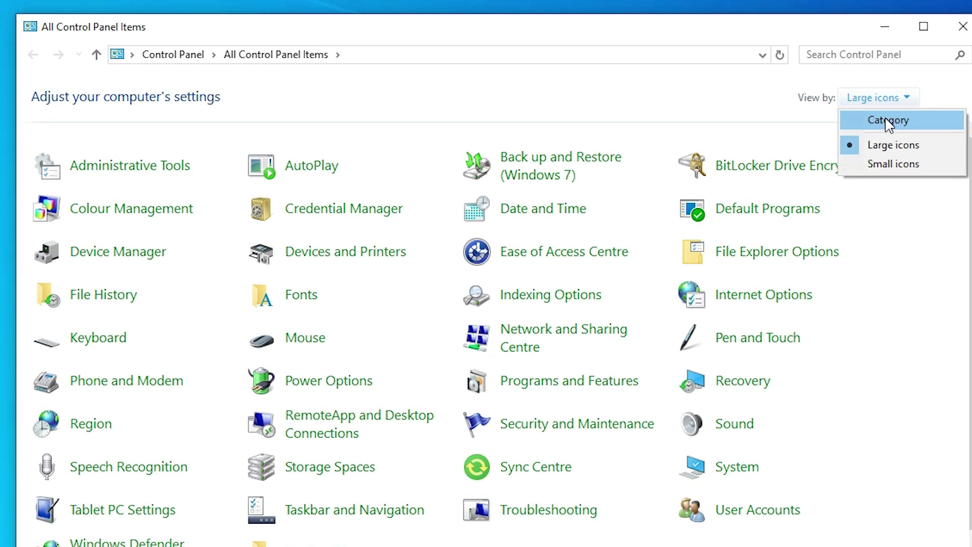
pyautogui.click(889, 122)
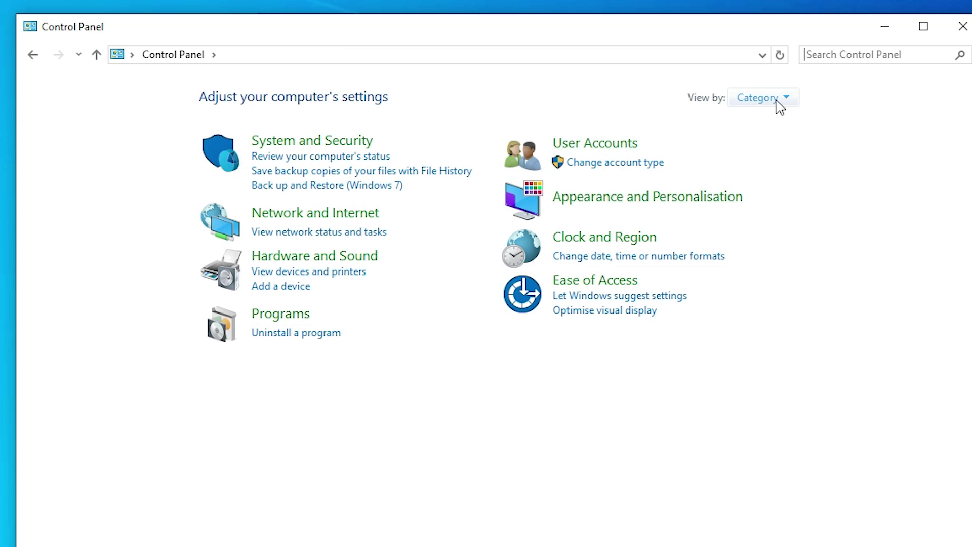
pyautogui.click(778, 103)
pyautogui.click(799, 148)
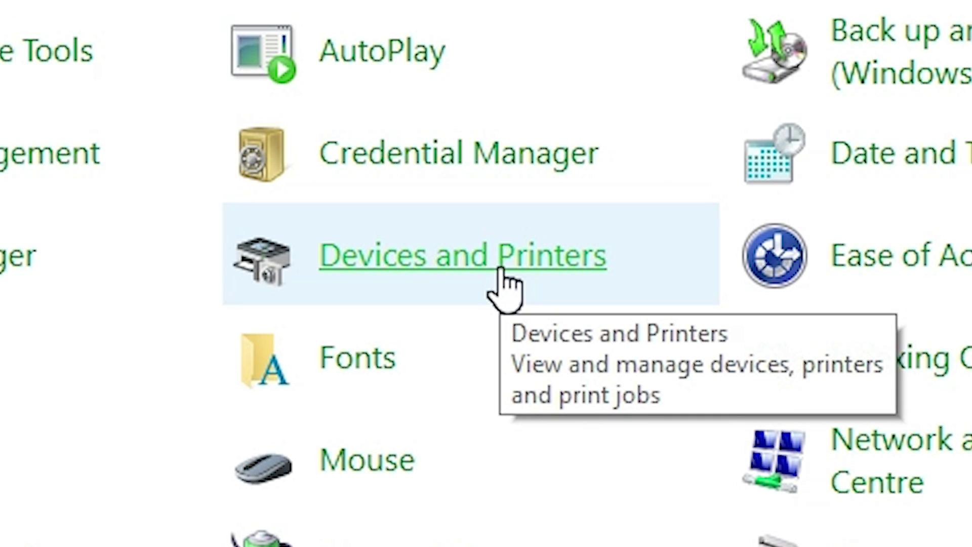
pyautogui.click(501, 266)
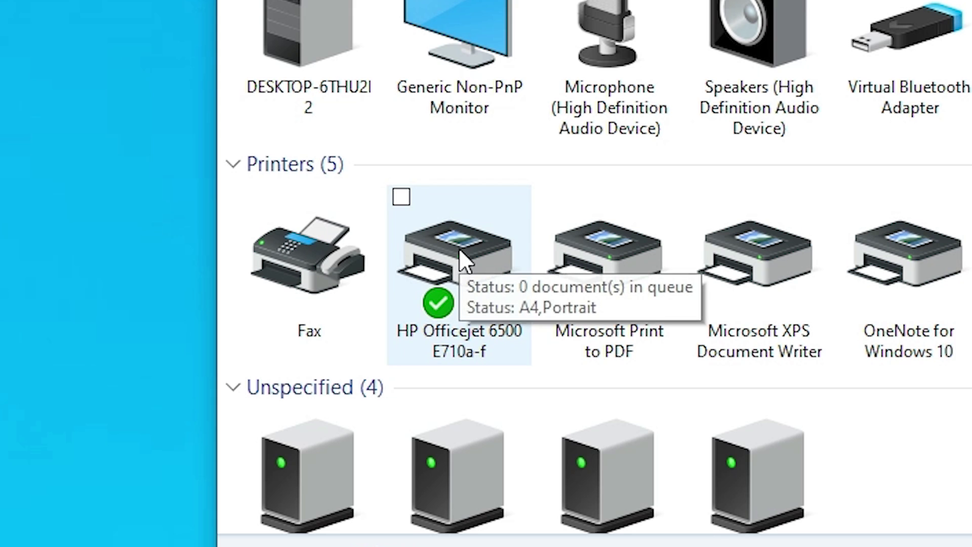
# Step: Open Printing preferences for the HP Officejet 6500 E710a-f from its right-click menu
pyautogui.rightClick(472, 224)
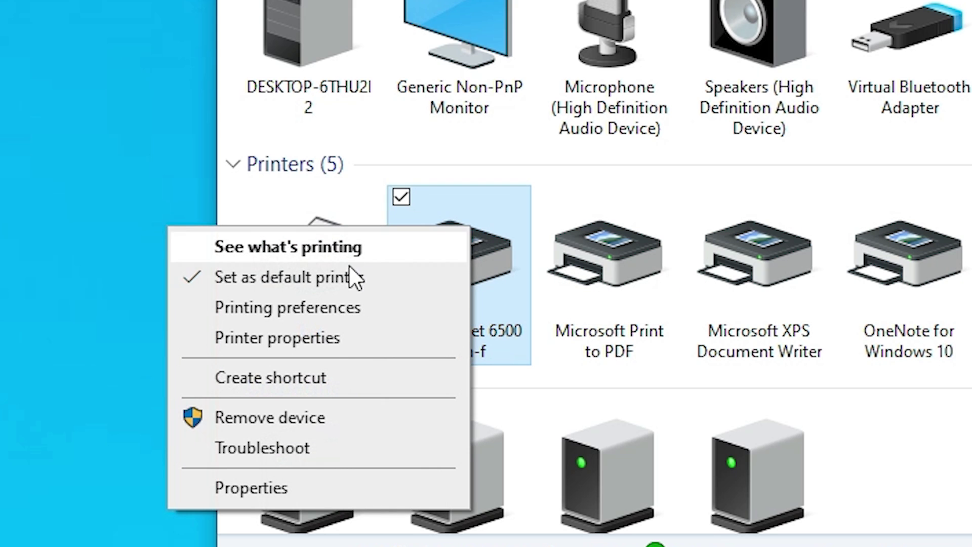
pyautogui.click(286, 310)
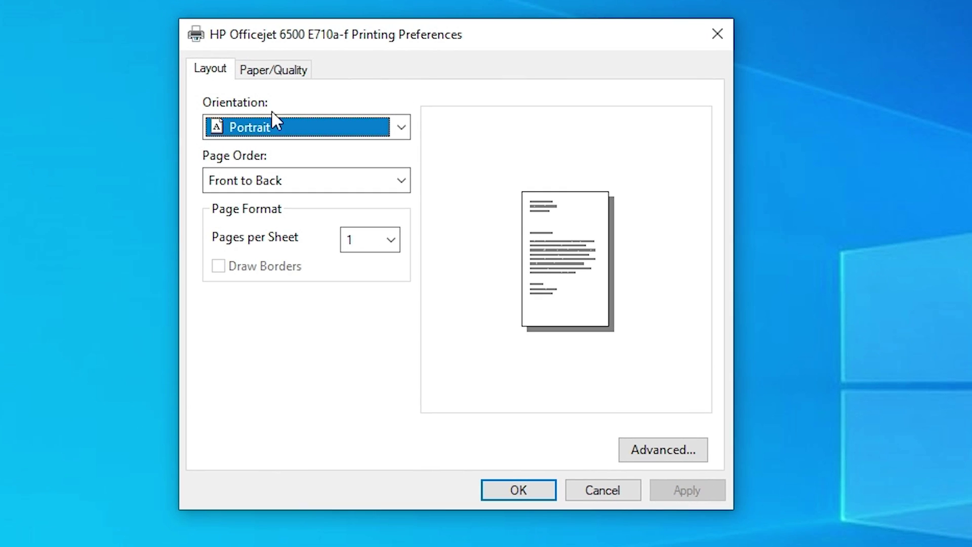
# Step: Set orientation to Landscape and keep Front to Back page order
pyautogui.click(277, 127)
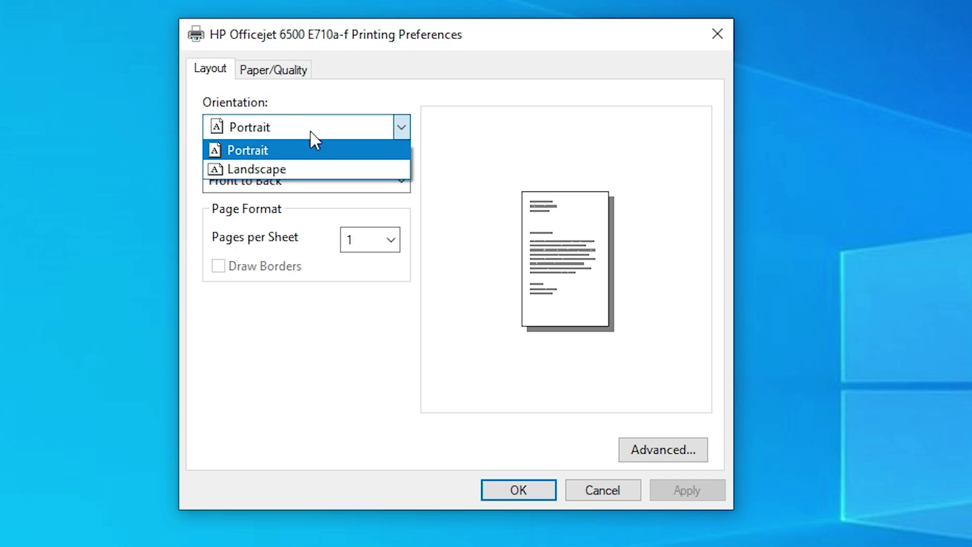
pyautogui.click(298, 167)
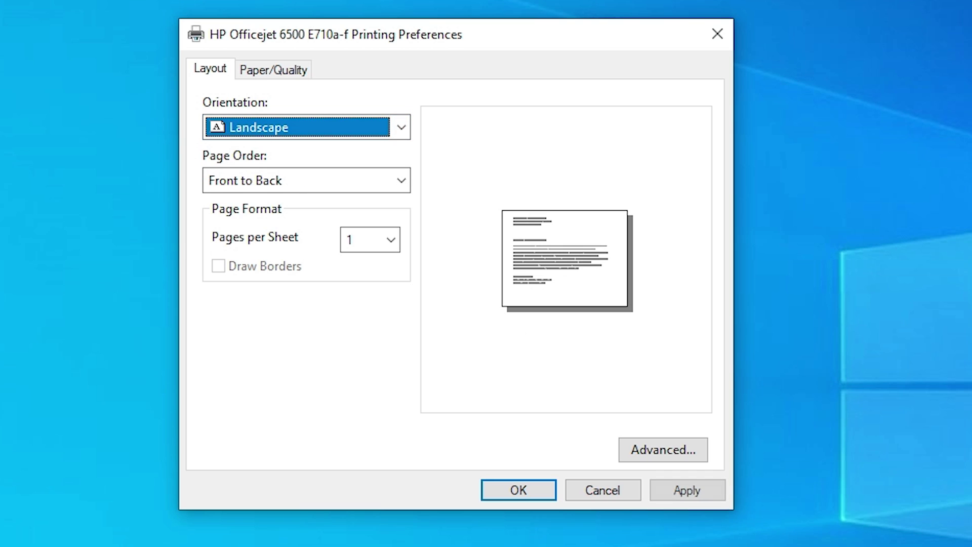
pyautogui.click(269, 188)
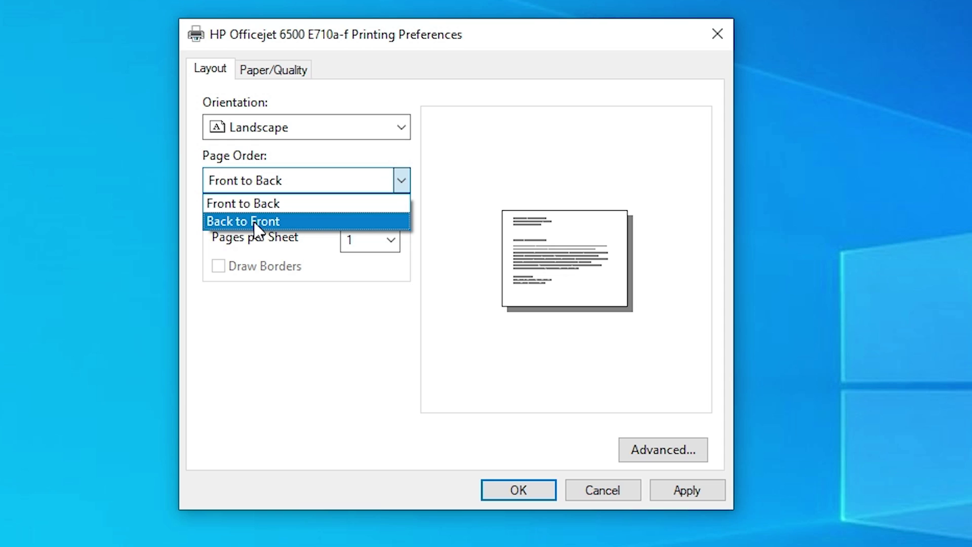
pyautogui.click(260, 205)
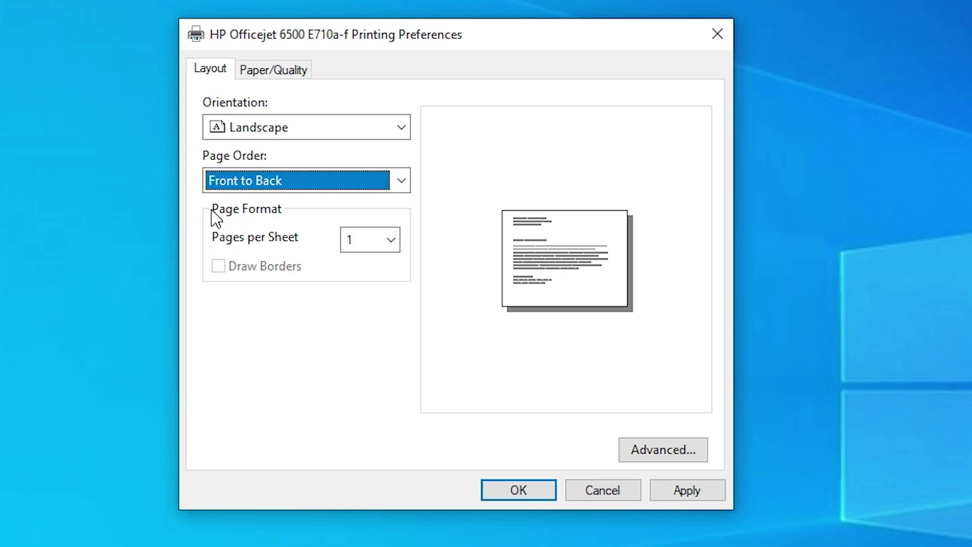
# Step: Try 2 and 4 pages per sheet, toggling page borders off and back on
pyautogui.click(377, 238)
pyautogui.click(368, 279)
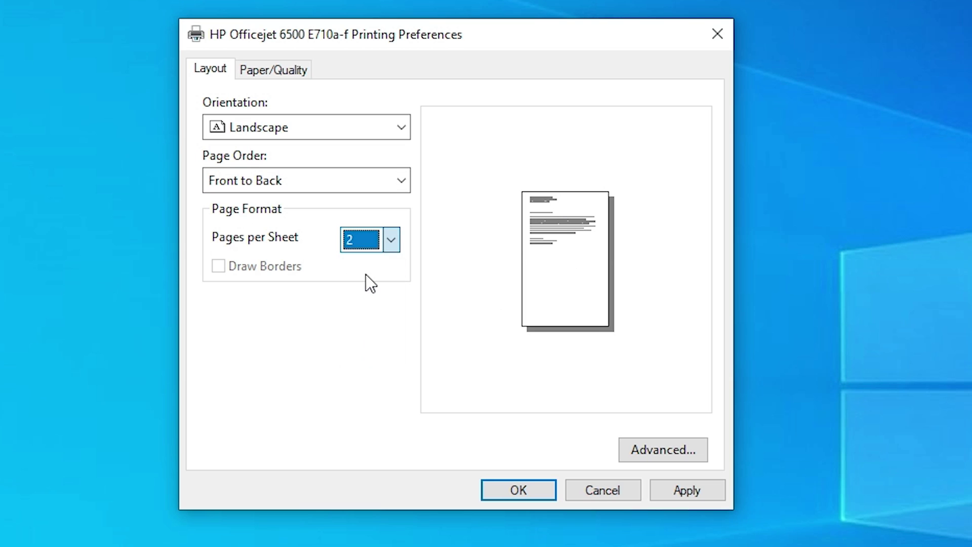
pyautogui.click(394, 239)
pyautogui.click(393, 240)
pyautogui.click(361, 300)
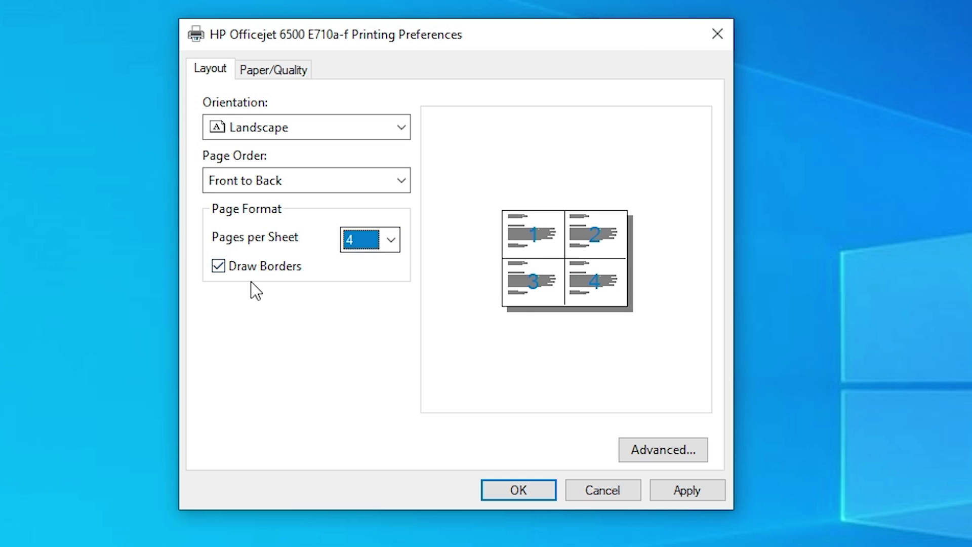
pyautogui.click(222, 270)
pyautogui.click(223, 268)
# Step: Try 9 and 16 pages per sheet, then return to 1 page per sheet
pyautogui.click(378, 242)
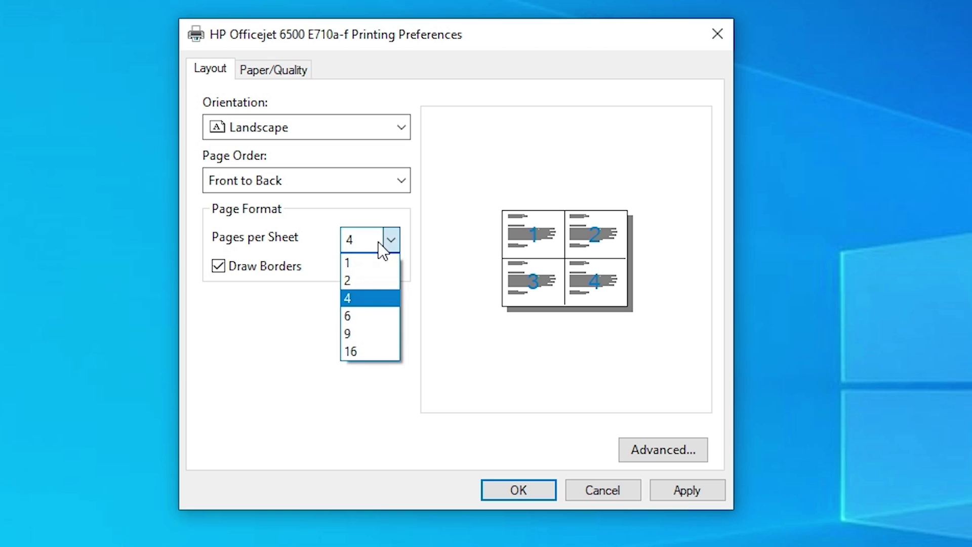
pyautogui.click(362, 330)
pyautogui.click(391, 240)
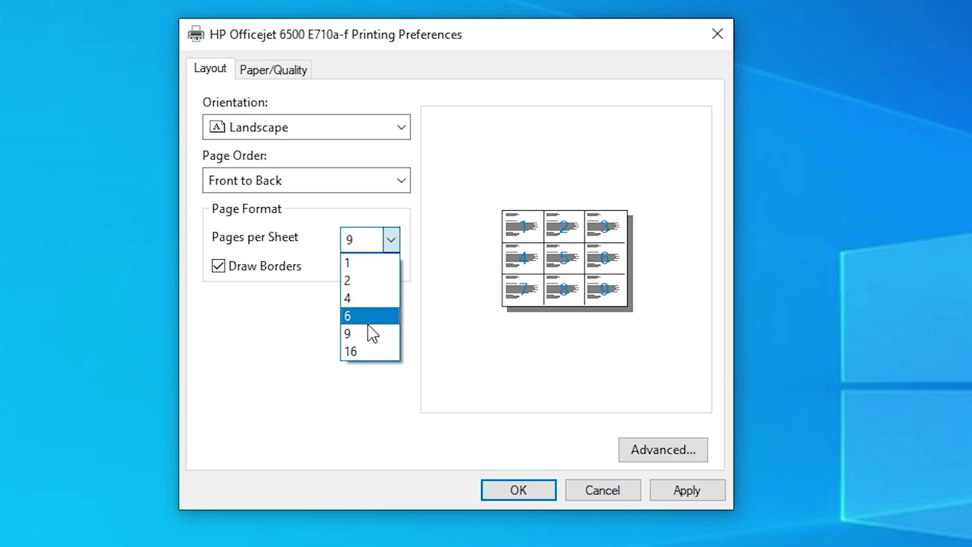
pyautogui.click(362, 352)
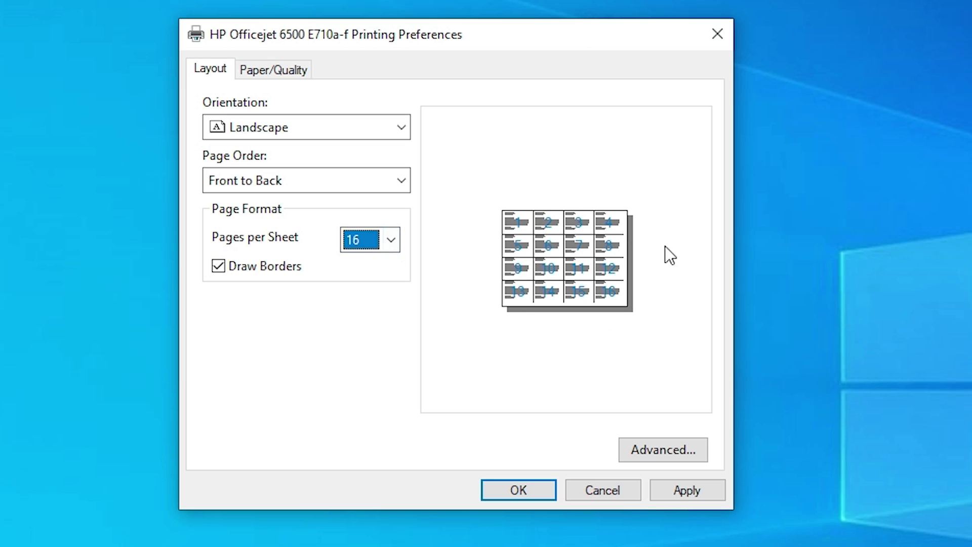
pyautogui.click(393, 241)
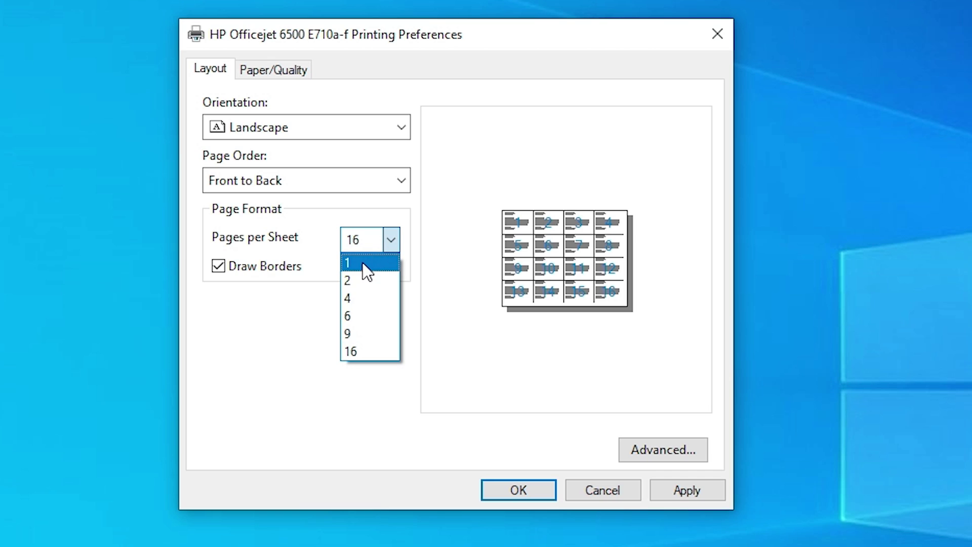
pyautogui.click(363, 263)
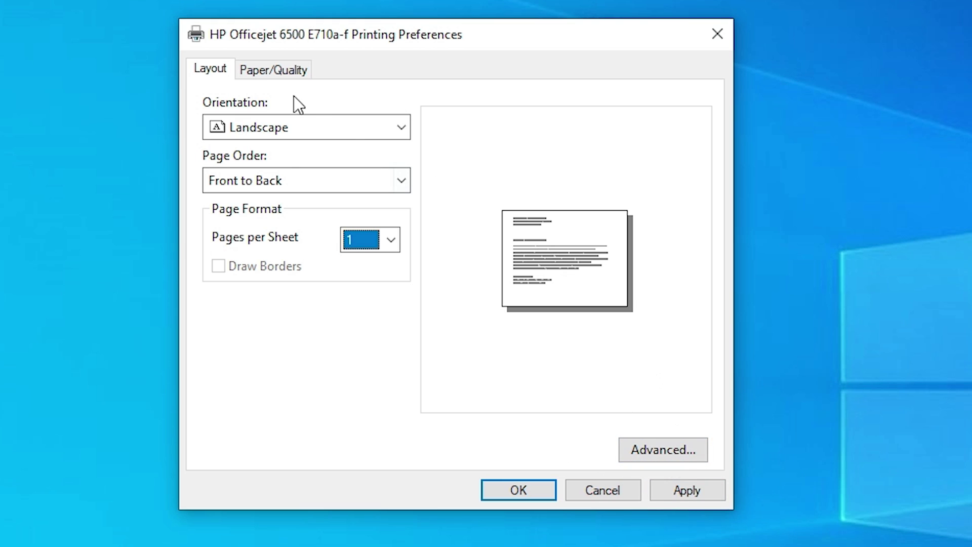
pyautogui.click(278, 74)
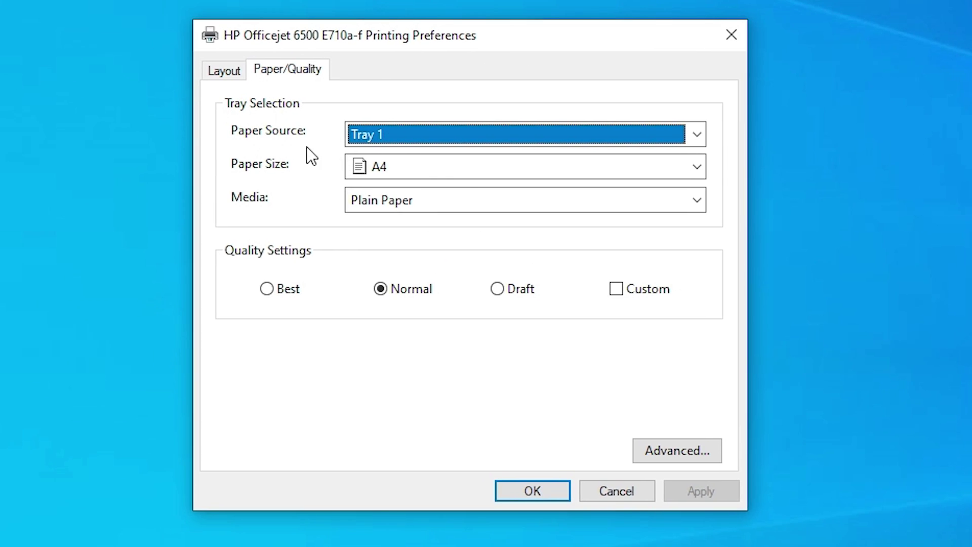
pyautogui.click(426, 138)
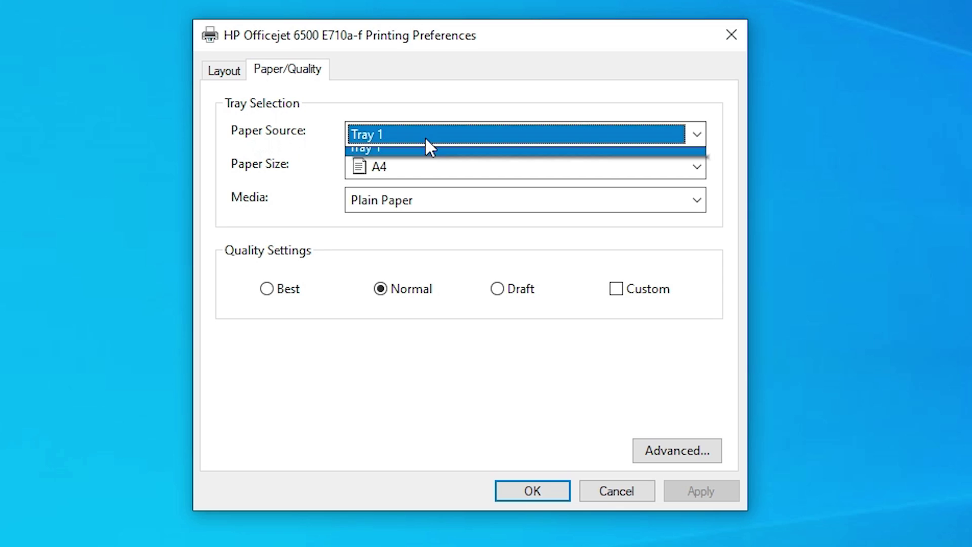
pyautogui.click(283, 145)
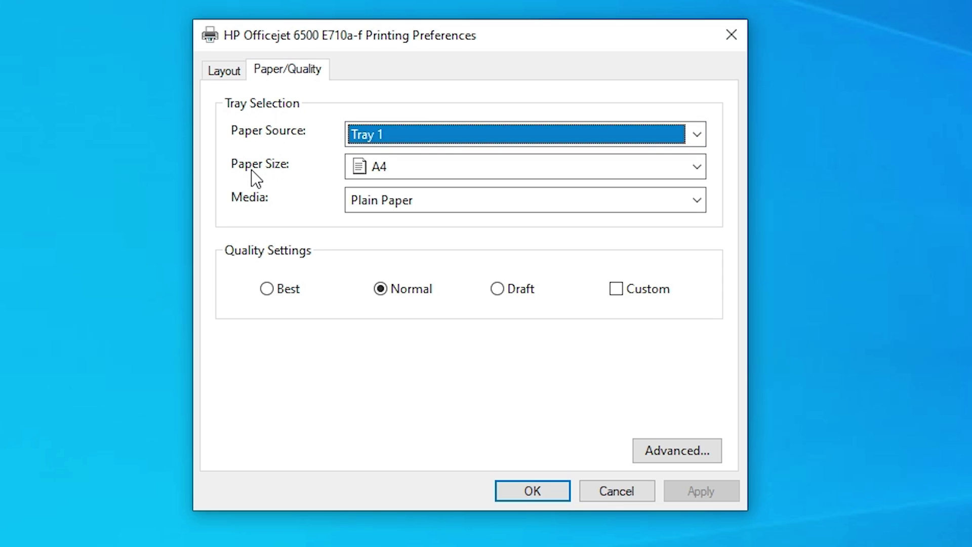
pyautogui.click(401, 172)
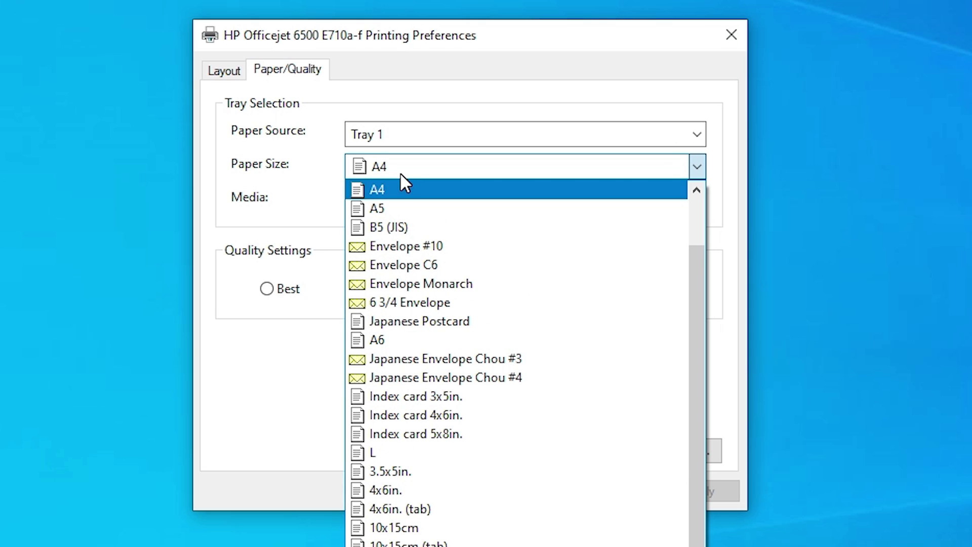
pyautogui.scroll(-1, 574, 443)
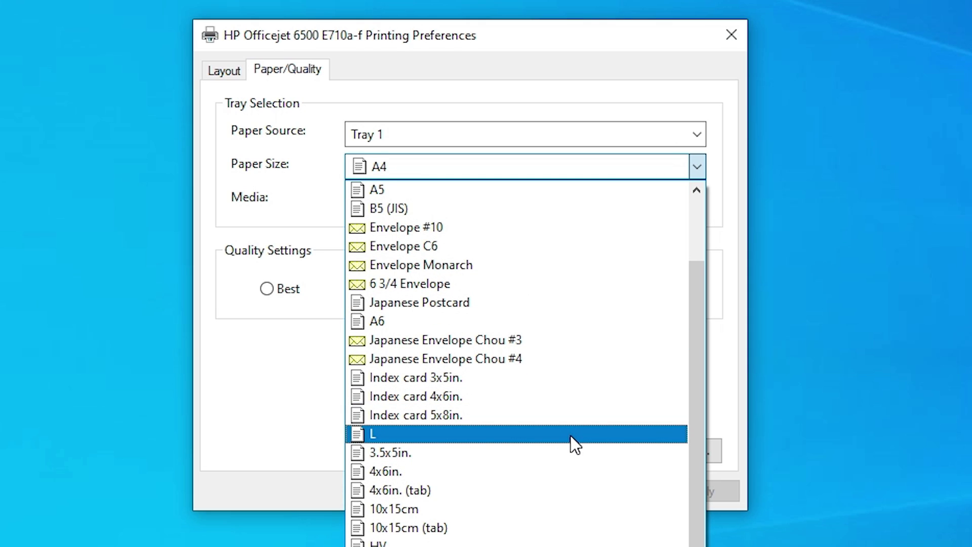
pyautogui.scroll(2, 575, 443)
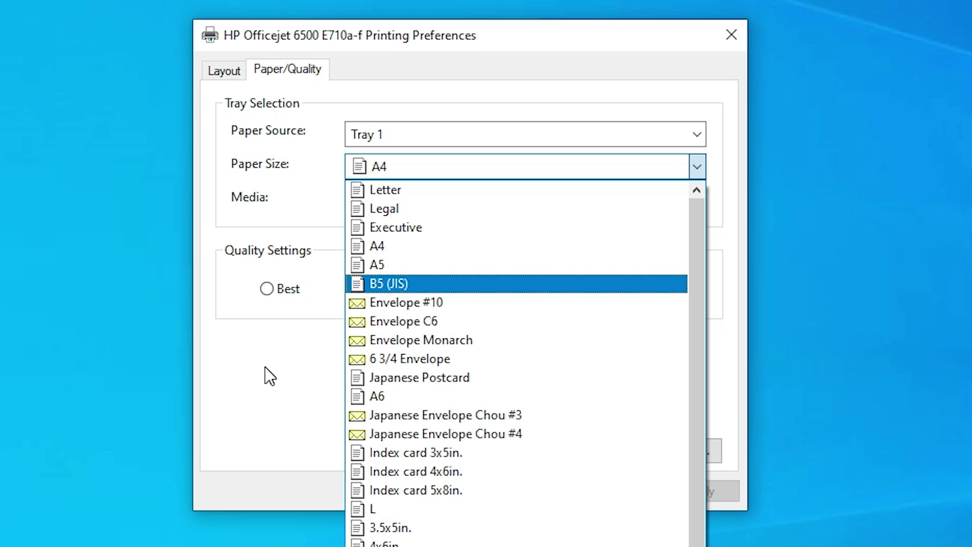
# Step: Keep A4 as paper size and Plain Paper as the media type
pyautogui.click(399, 246)
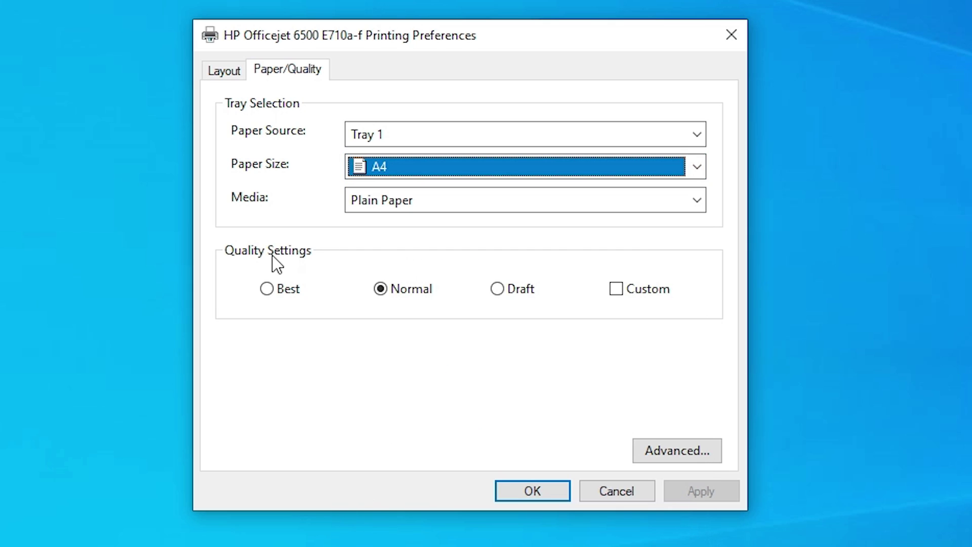
pyautogui.click(438, 205)
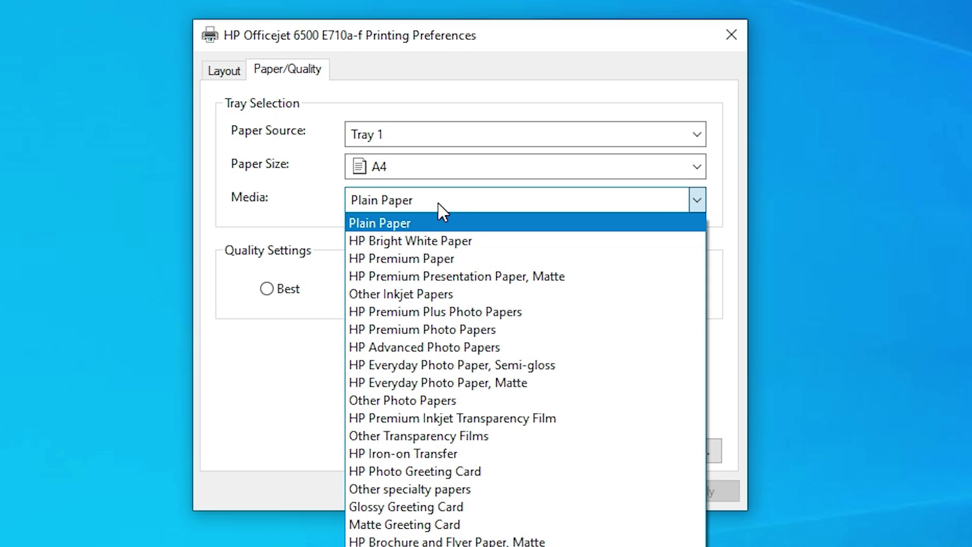
pyautogui.click(415, 223)
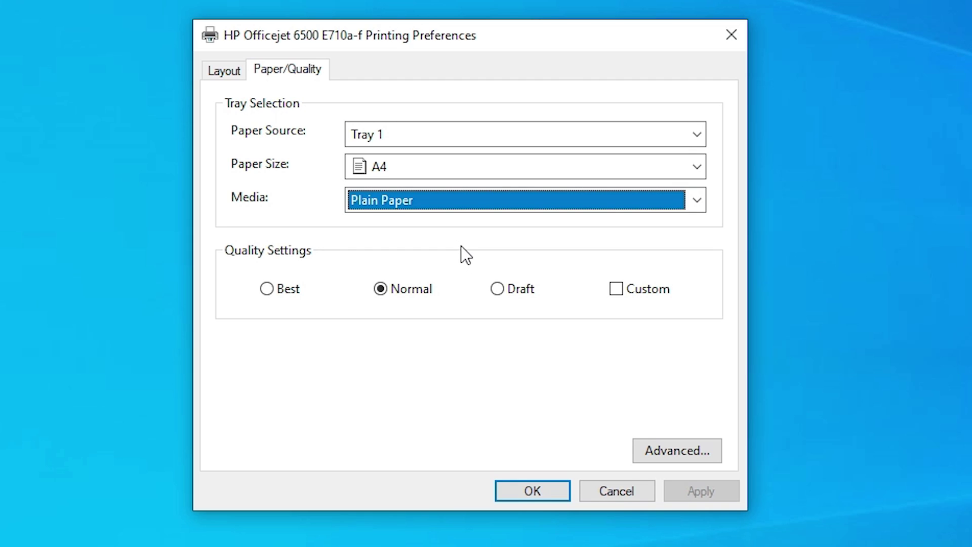
pyautogui.click(508, 193)
pyautogui.click(508, 191)
# Step: Set print quality to Best, apply it, and close the preferences with OK
pyautogui.click(276, 288)
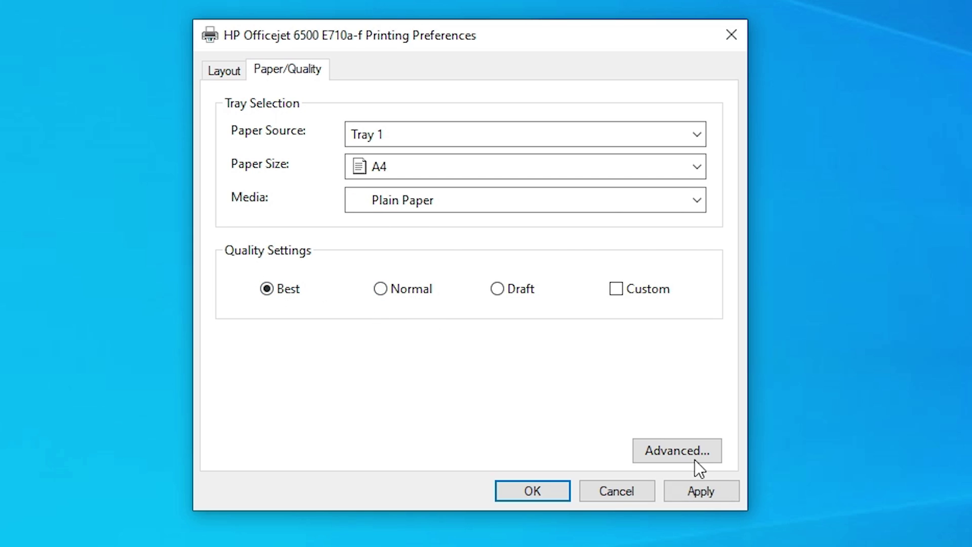
pyautogui.click(713, 488)
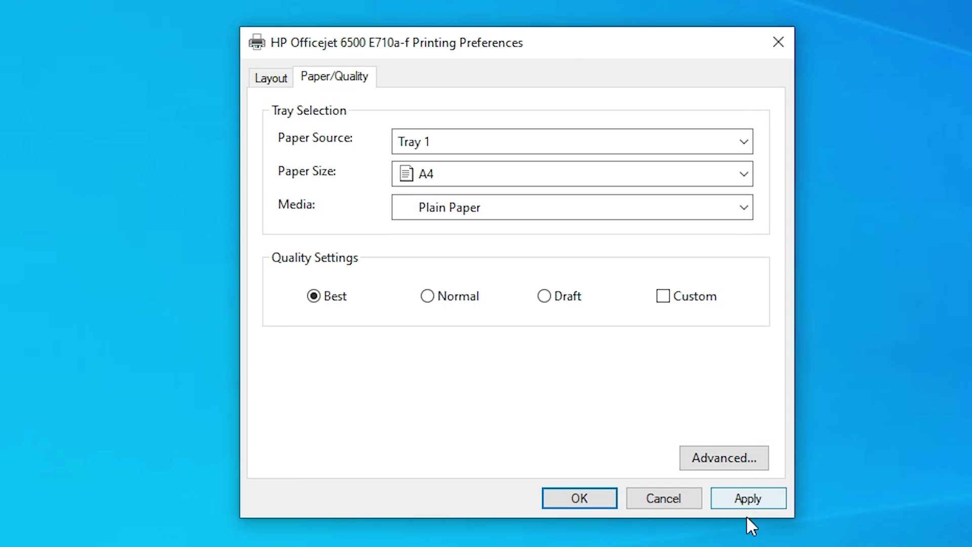
pyautogui.click(748, 497)
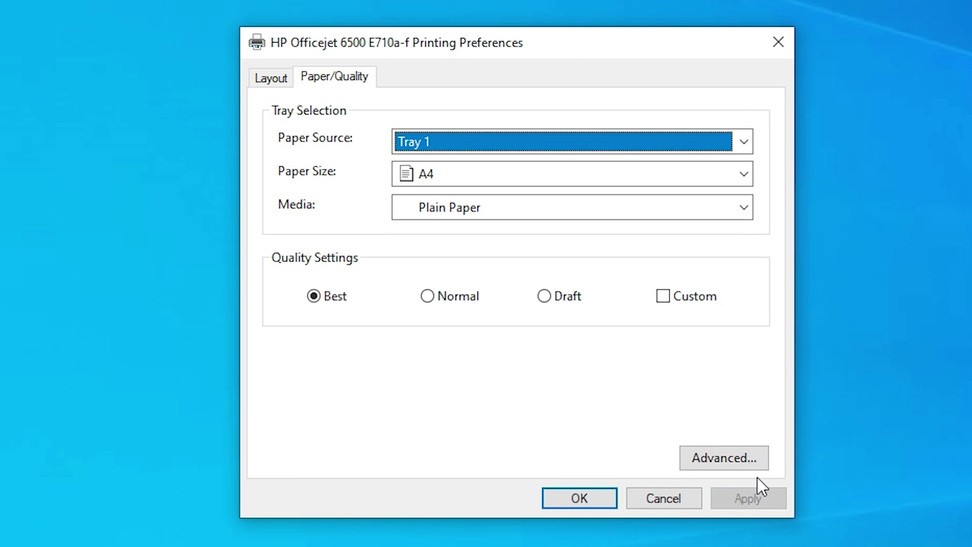
pyautogui.click(571, 498)
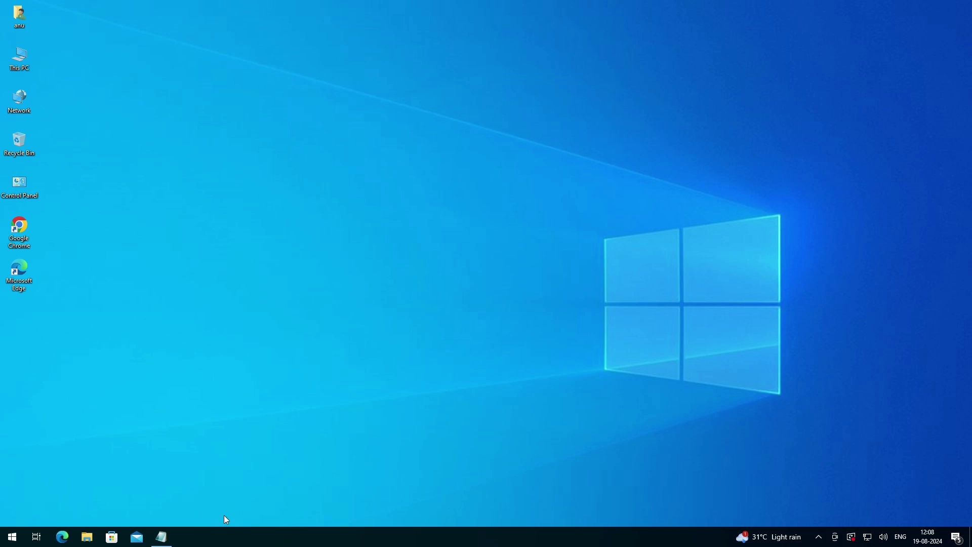
# Step: Restore Notepad and open its Print dialog with the HP Officejet 6500 E710a-f selected
pyautogui.click(161, 537)
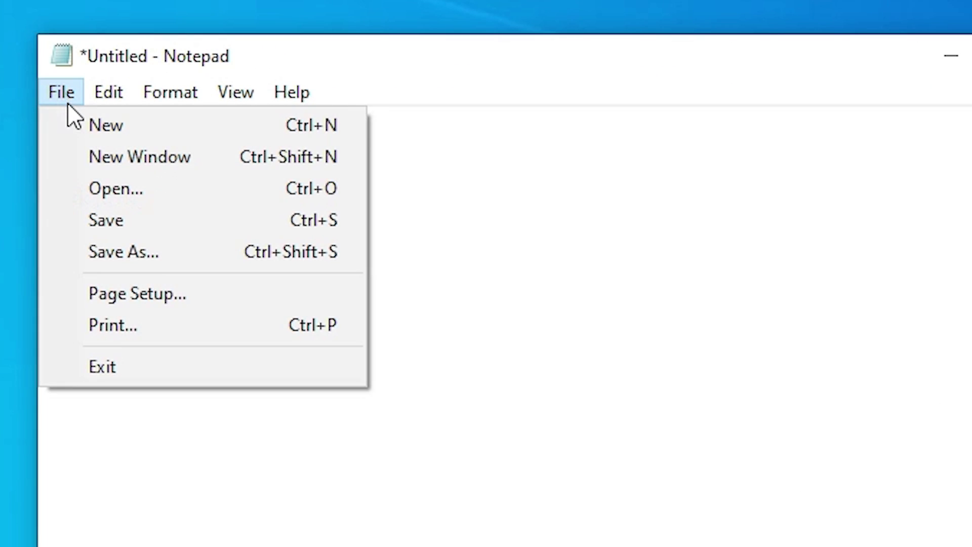
pyautogui.click(145, 321)
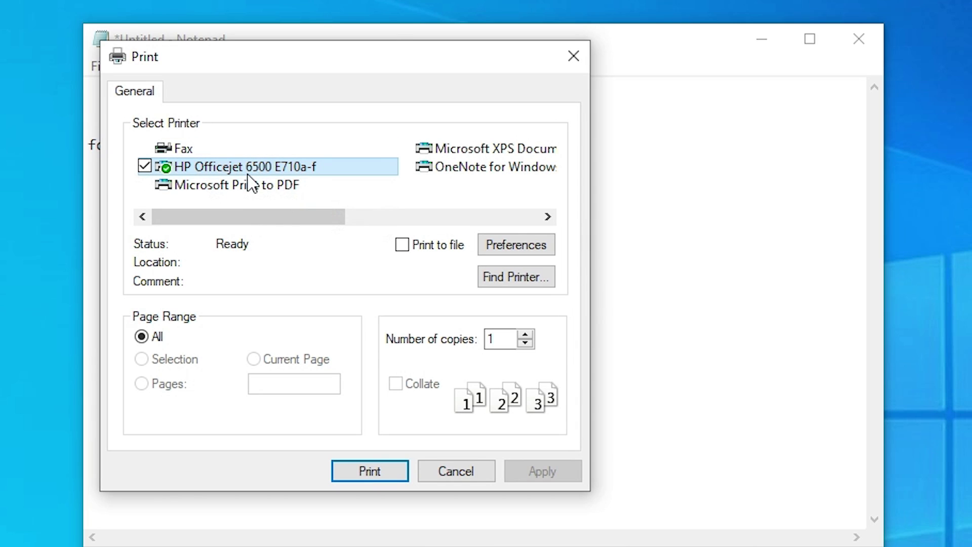
pyautogui.moveTo(248, 173)
pyautogui.moveTo(161, 178)
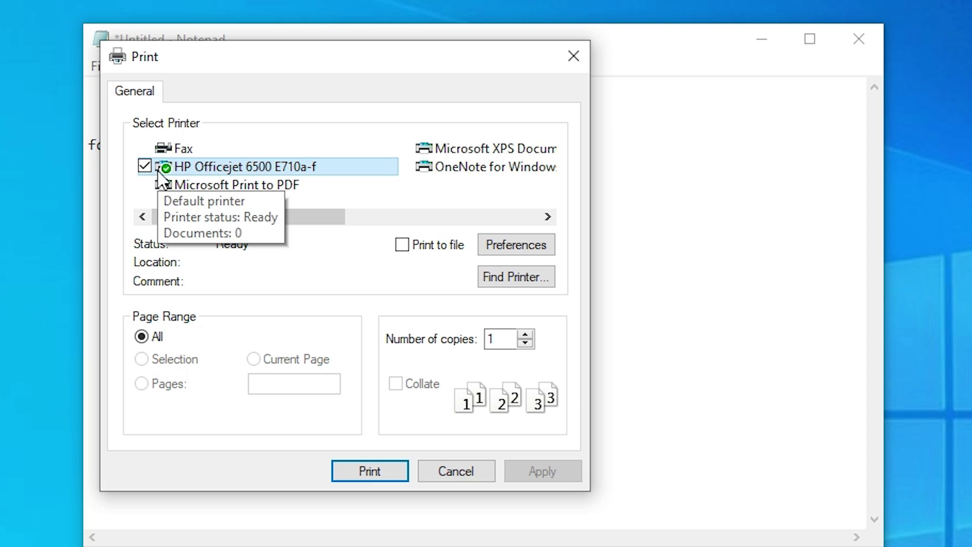
# Step: In the HP printing preferences, choose Portrait orientation and Normal print quality
pyautogui.click(520, 248)
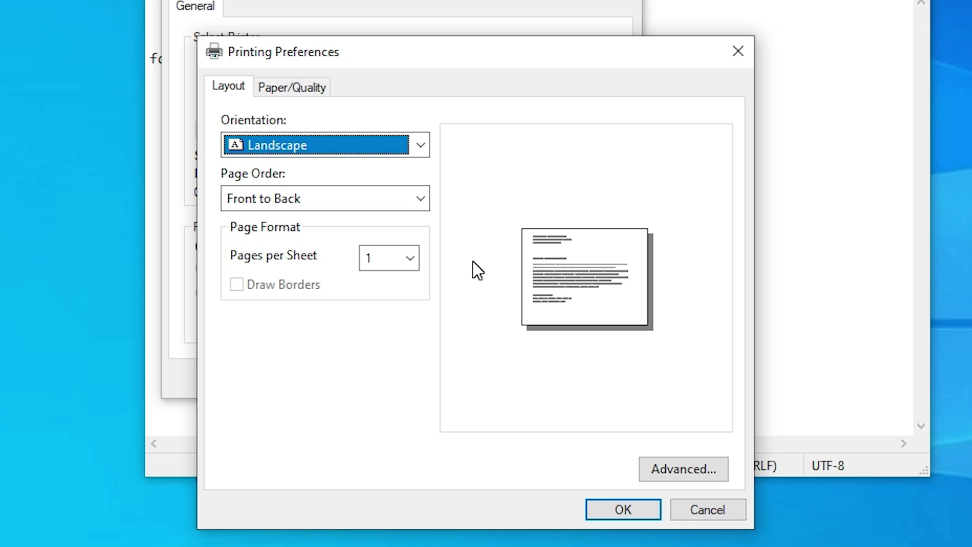
pyautogui.click(370, 148)
pyautogui.click(256, 167)
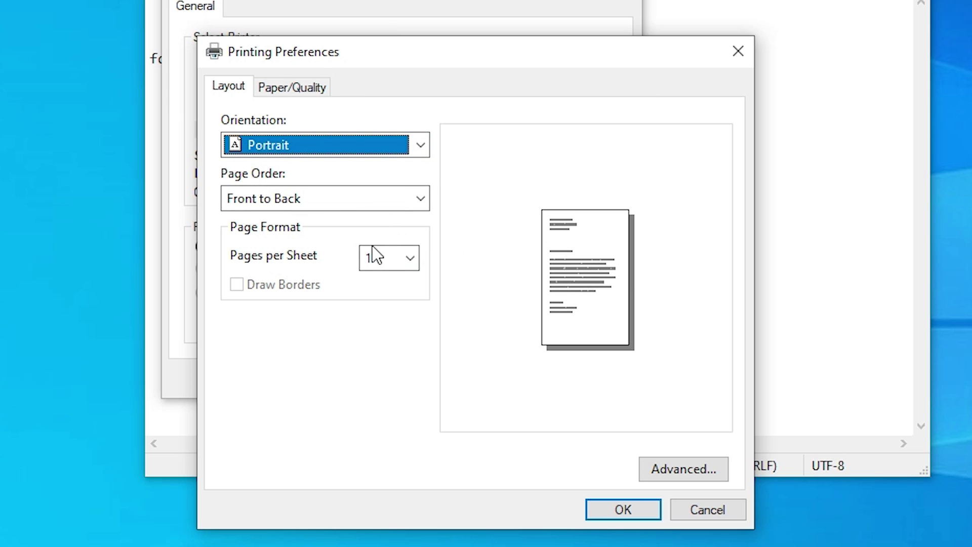
pyautogui.click(312, 90)
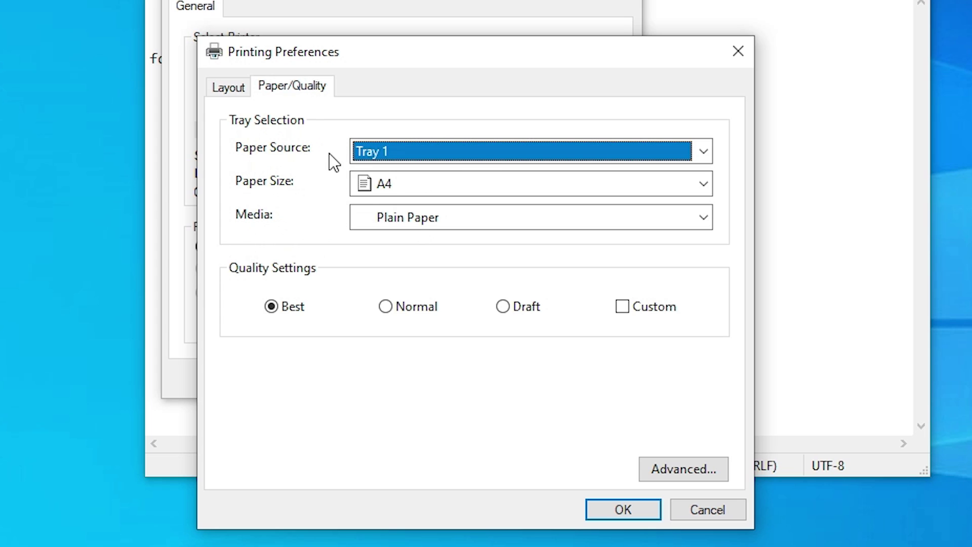
pyautogui.click(399, 312)
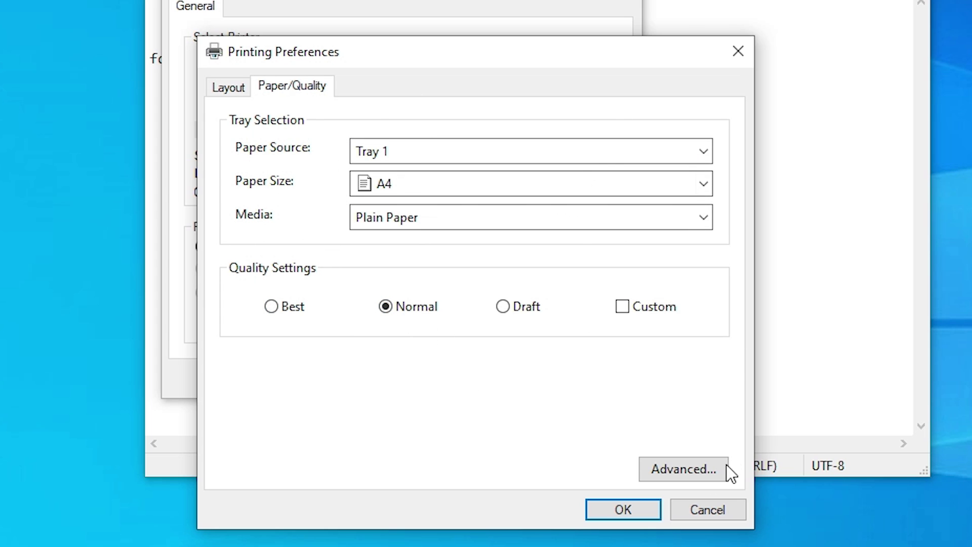
# Step: Confirm the preferences, apply the settings, and print the note
pyautogui.click(645, 511)
pyautogui.click(582, 463)
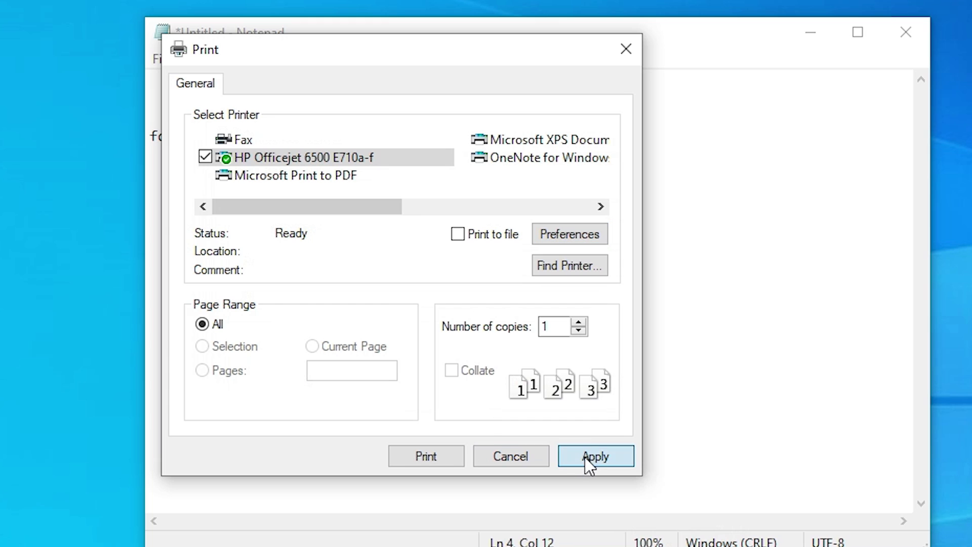
pyautogui.click(429, 458)
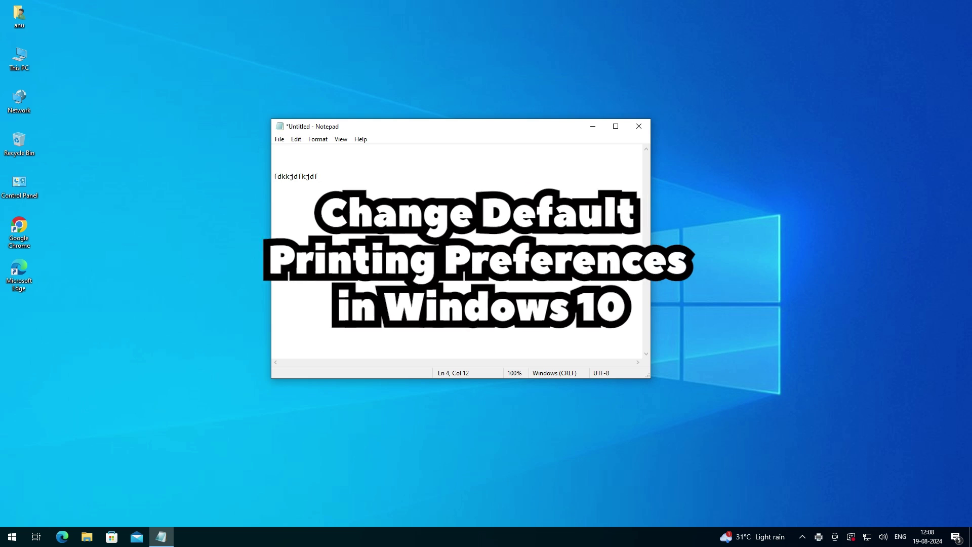